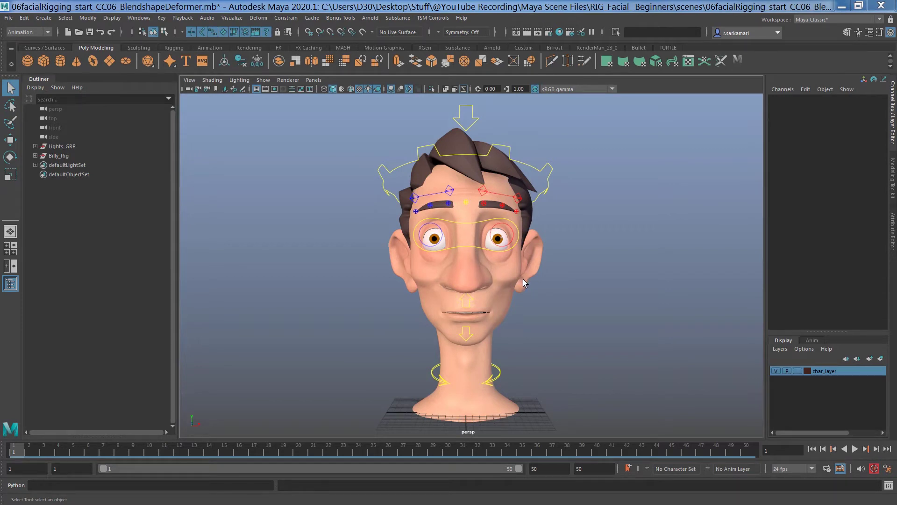
Step: Select the CTRL_Blendshapes01 arrow control above the head to show its expression attributes
{"action": "left_click", "coordinate": [466, 113]}
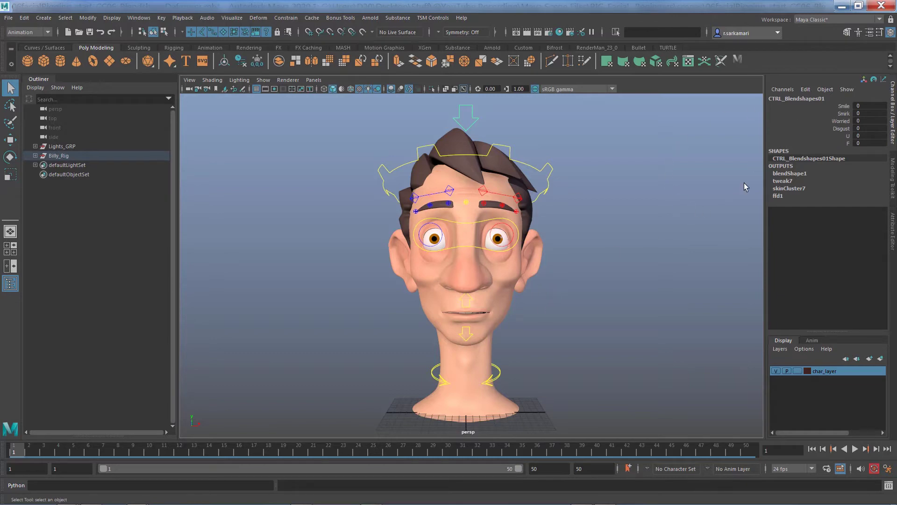
Step: Expand blendShape1 to inspect targets BlndShp_F through BlndShp_Disgust01, then select attributes Smile through F
{"action": "left_click", "coordinate": [789, 173]}
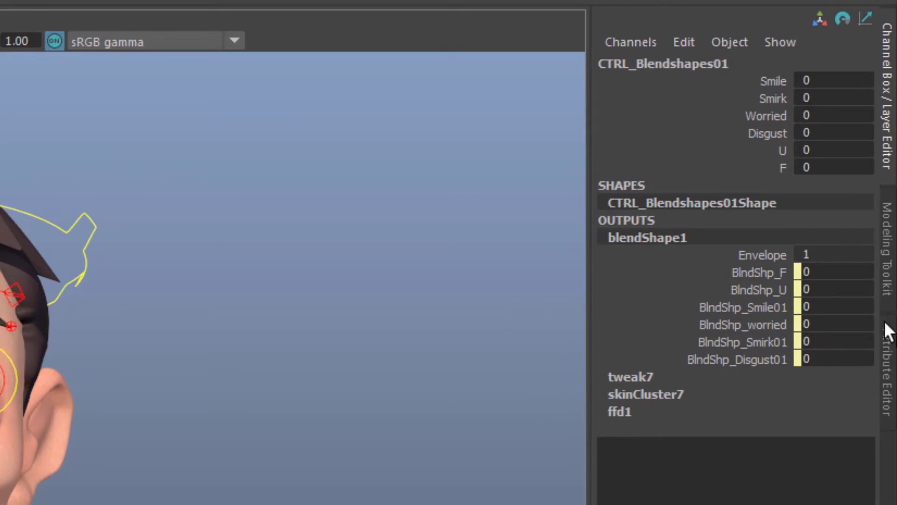
{"action": "left_click", "coordinate": [762, 292]}
{"action": "left_click", "coordinate": [753, 312]}
{"action": "left_click", "coordinate": [750, 323]}
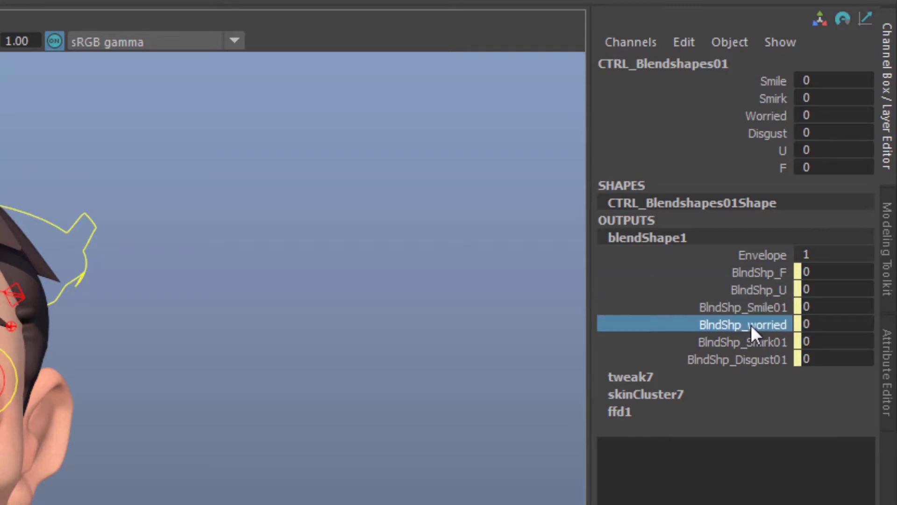
{"action": "left_click", "coordinate": [750, 341]}
{"action": "left_click", "coordinate": [760, 377]}
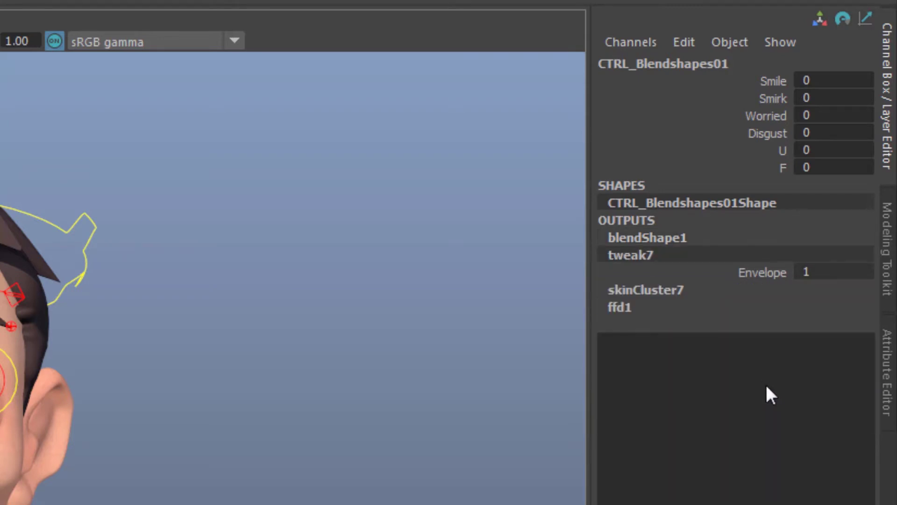
{"action": "left_click", "coordinate": [622, 239]}
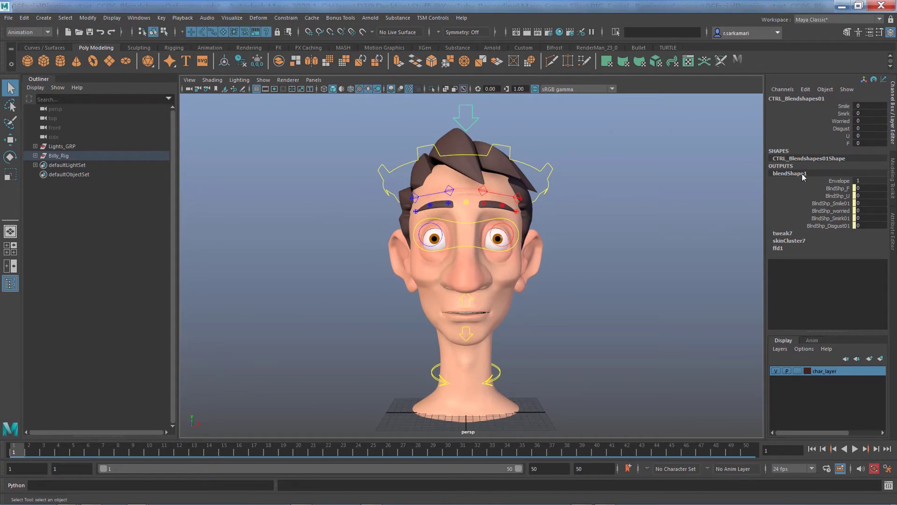
{"action": "left_click_drag", "start_coordinate": [841, 107], "coordinate": [838, 147]}
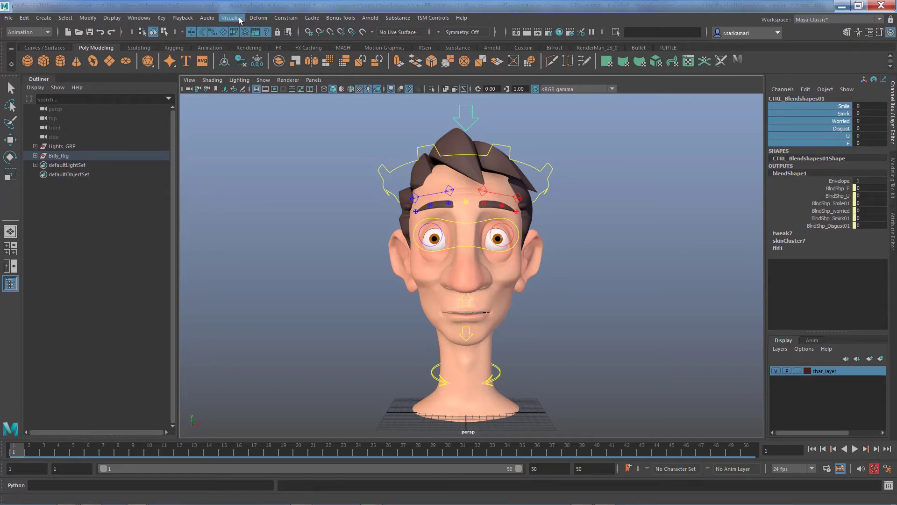
{"action": "left_click", "coordinate": [256, 21]}
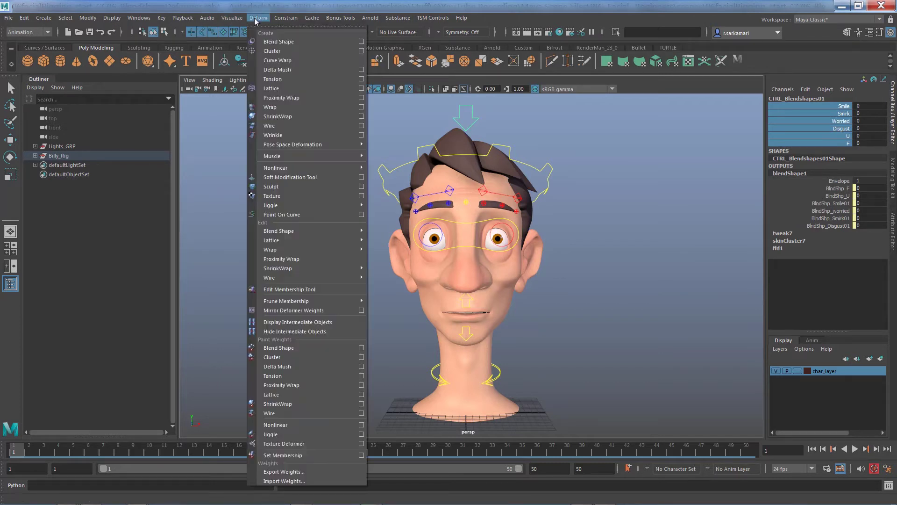
{"action": "left_click", "coordinate": [361, 41]}
{"action": "left_click_drag", "start_coordinate": [550, 145], "coordinate": [200, 165]}
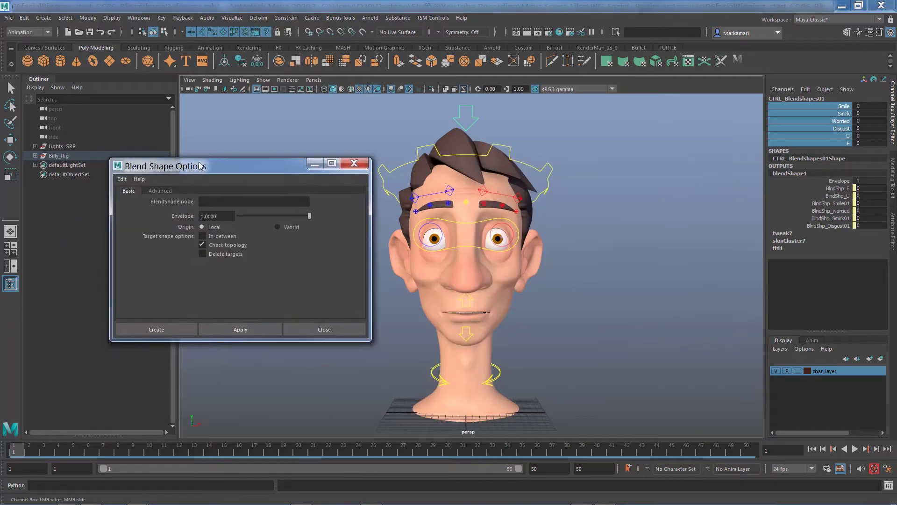
{"action": "left_click", "coordinate": [332, 331]}
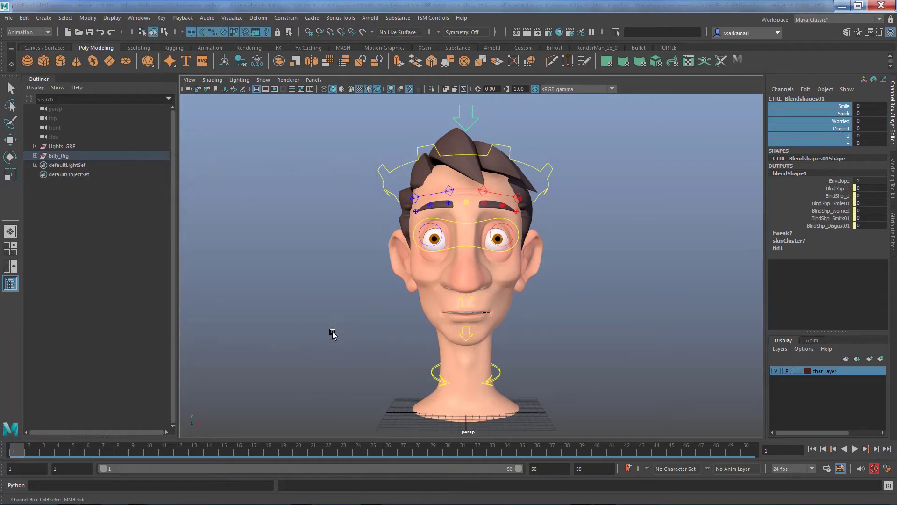
Step: Enter 0.5 as the controller's Disgust value
{"action": "left_click", "coordinate": [844, 129]}
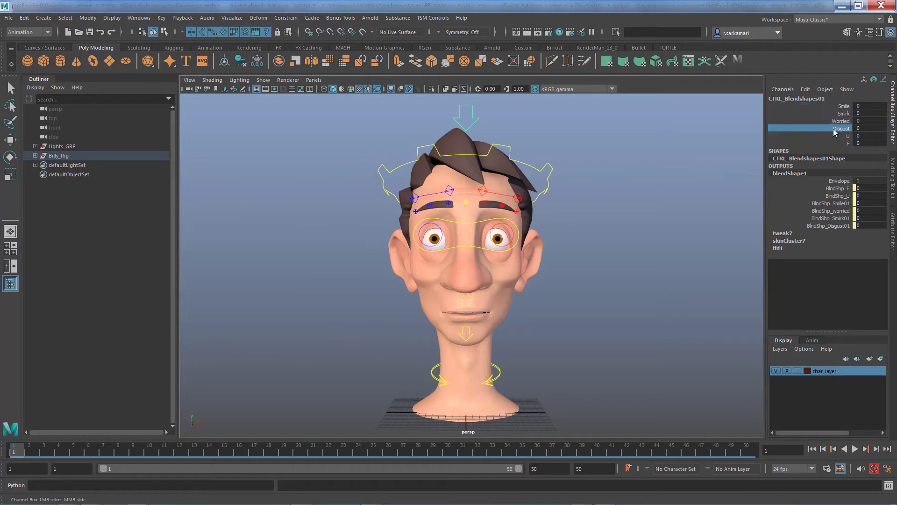
{"action": "left_click", "coordinate": [857, 128]}
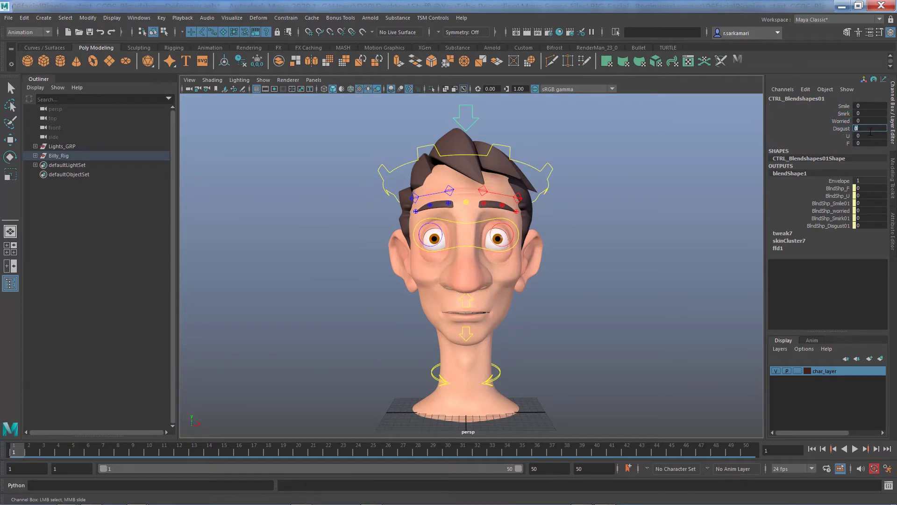
{"action": "type", "text": "0.5"}
{"action": "key", "text": "Return"}
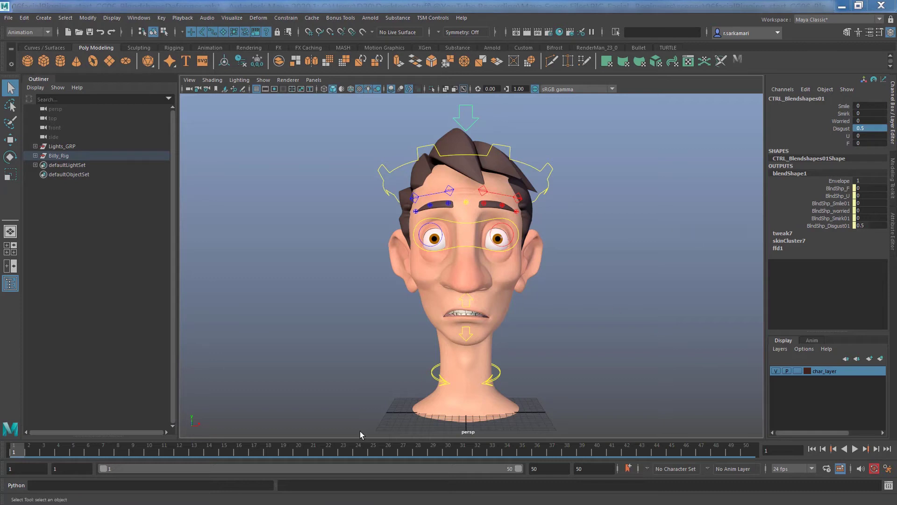
Step: Unhide the BlenShap_GRP group of target heads from the Billy_Rig hierarchy
{"action": "left_click", "coordinate": [35, 155]}
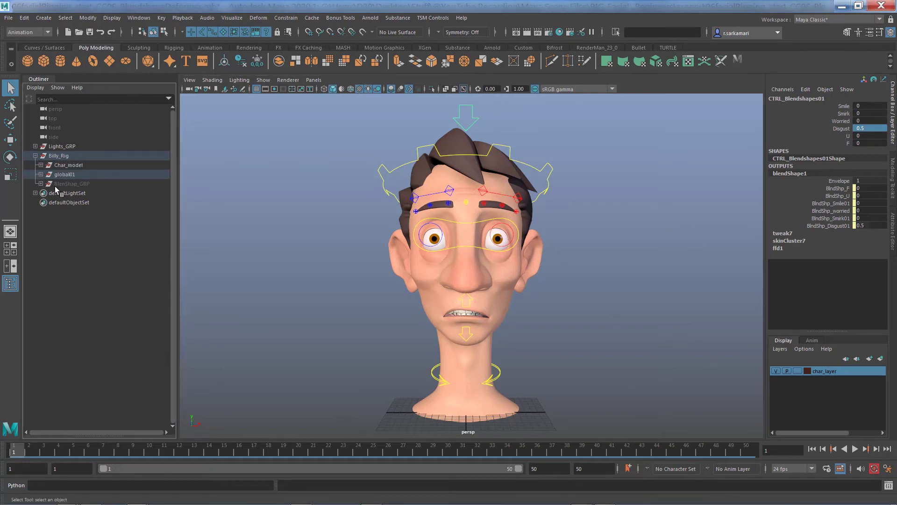
{"action": "left_click", "coordinate": [66, 184]}
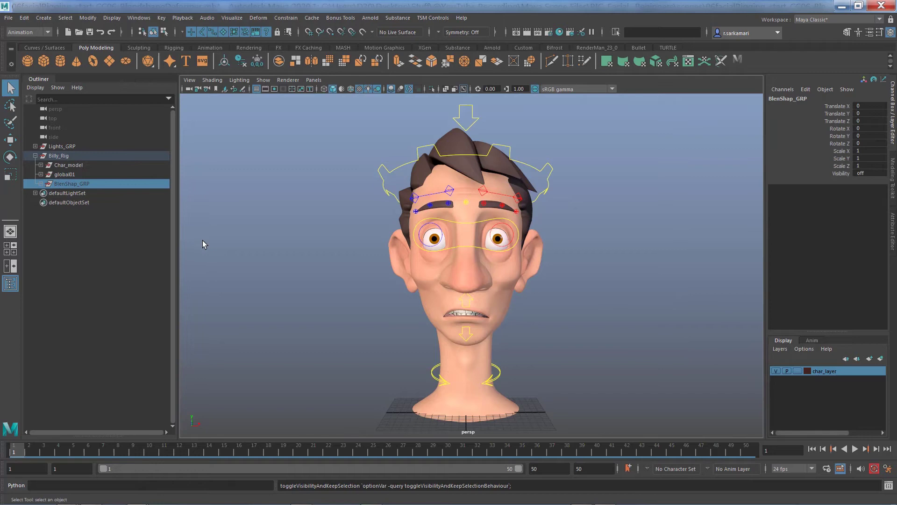
{"action": "key", "text": "h"}
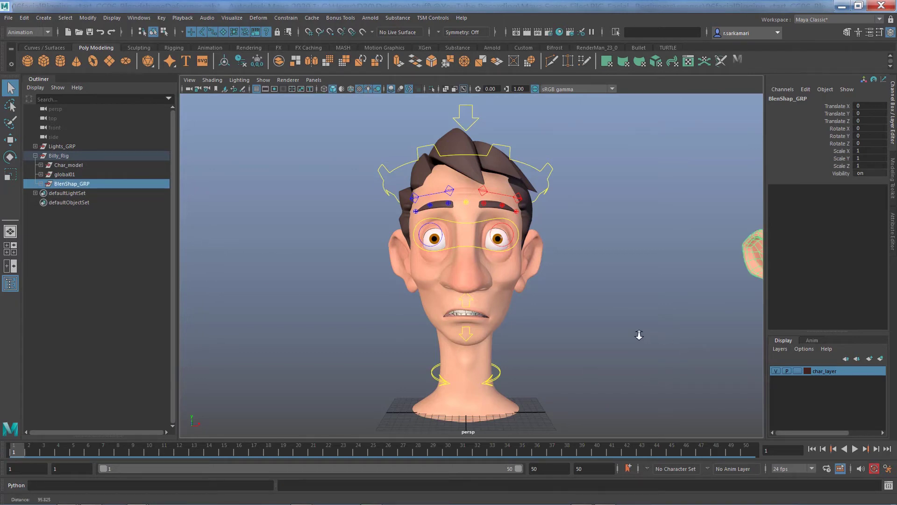
Step: Frame all six target heads front on and select the BlndShp_Disgust01 head
{"action": "right_click_drag", "start_coordinate": [636, 335], "coordinate": [629, 323], "text": "alt"}
{"action": "middle_click_drag", "start_coordinate": [628, 322], "coordinate": [450, 330], "text": "alt"}
{"action": "left_click_drag", "start_coordinate": [450, 330], "coordinate": [411, 345], "text": "alt"}
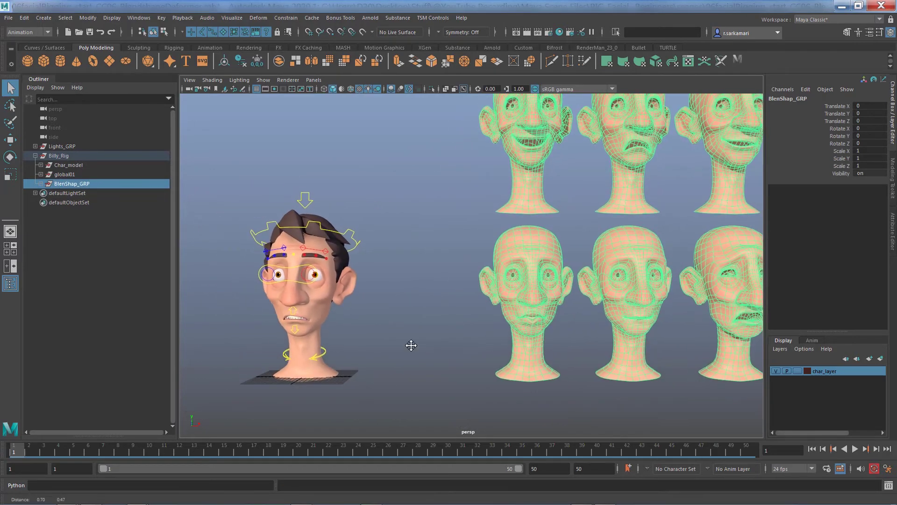
{"action": "right_click_drag", "start_coordinate": [411, 344], "coordinate": [344, 363], "text": "alt"}
{"action": "middle_click_drag", "start_coordinate": [344, 363], "coordinate": [382, 375], "text": "alt"}
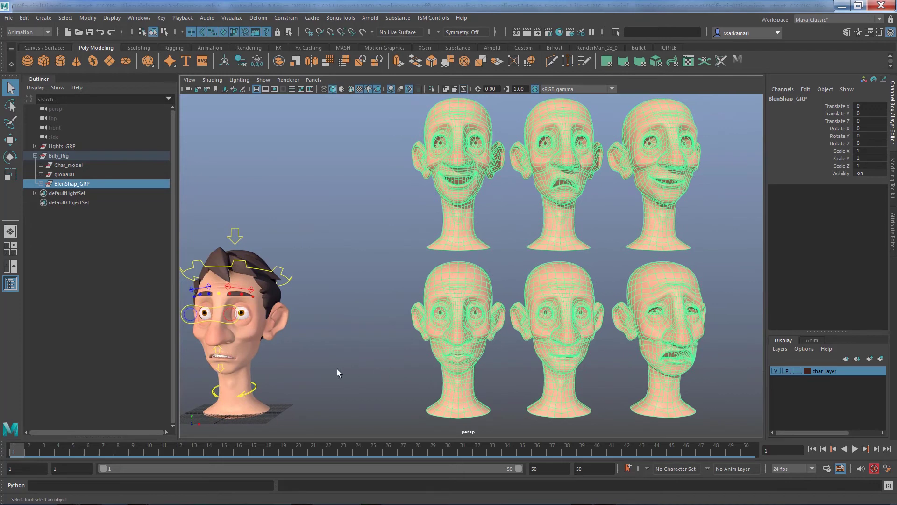
{"action": "left_click", "coordinate": [501, 248]}
{"action": "left_click", "coordinate": [552, 194]}
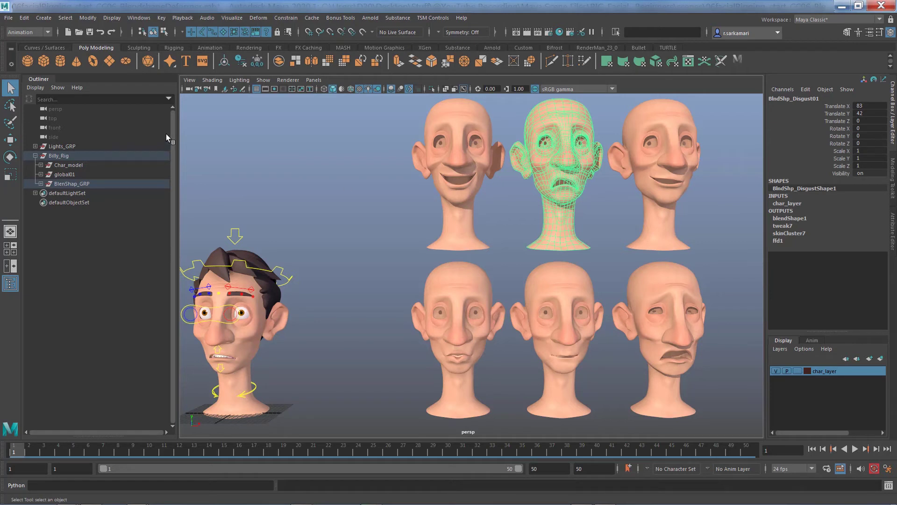
Step: Remove target BlndShp_Disgust01 from node blendShape1 via the Blend Shape Remove options
{"action": "left_click", "coordinate": [257, 19]}
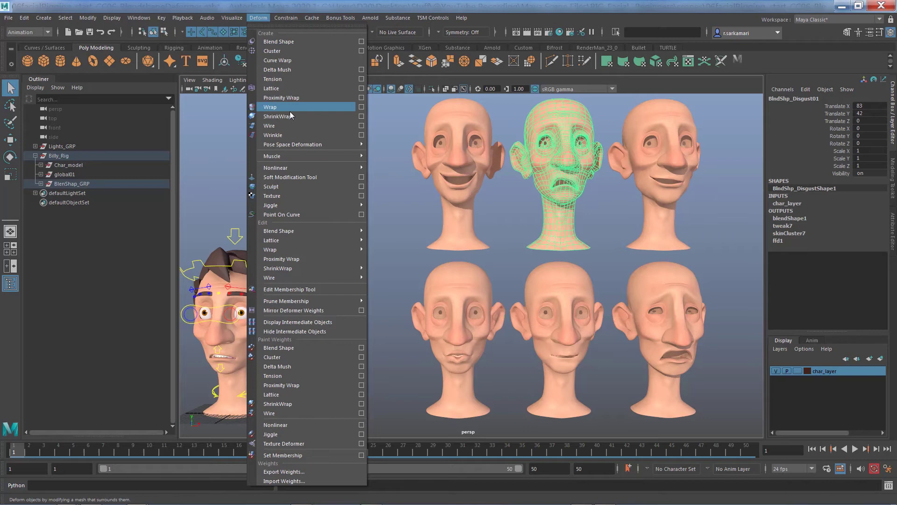
{"action": "mouse_move", "coordinate": [309, 229]}
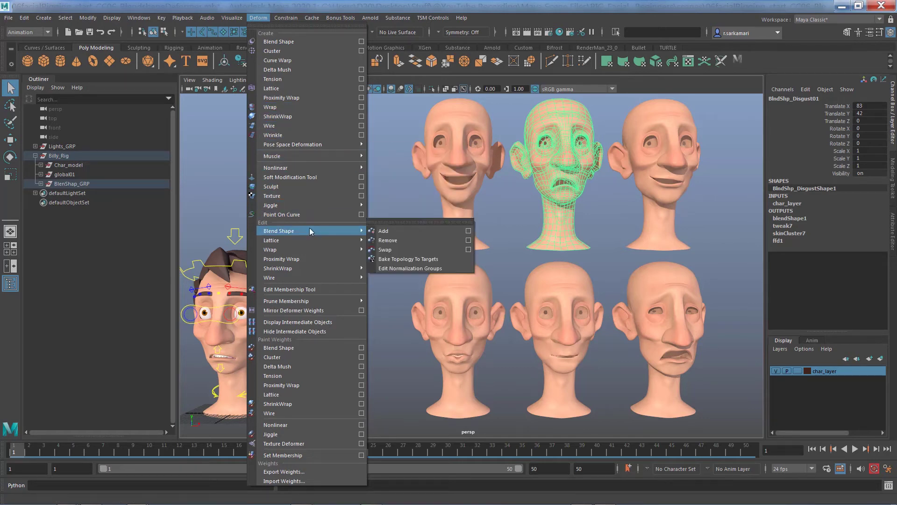
{"action": "left_click", "coordinate": [468, 240]}
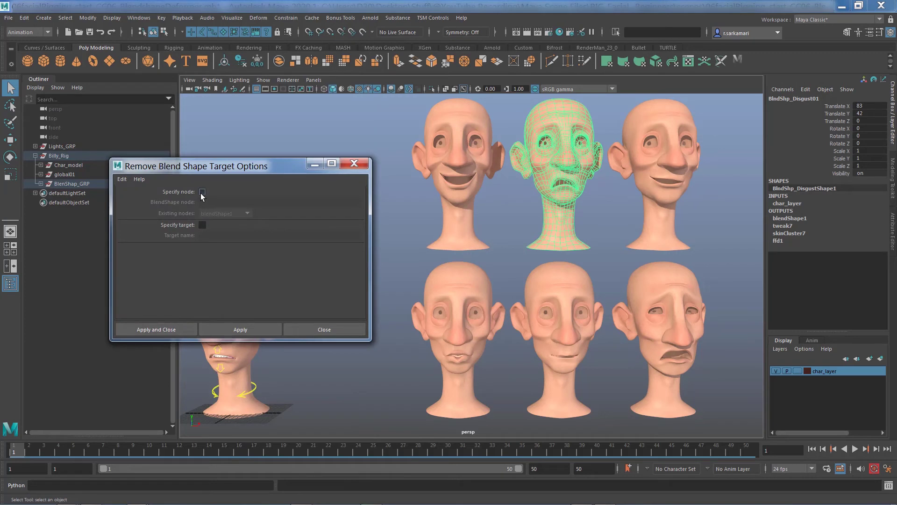
{"action": "left_click", "coordinate": [202, 192]}
{"action": "left_click_drag", "start_coordinate": [231, 166], "coordinate": [255, 49]}
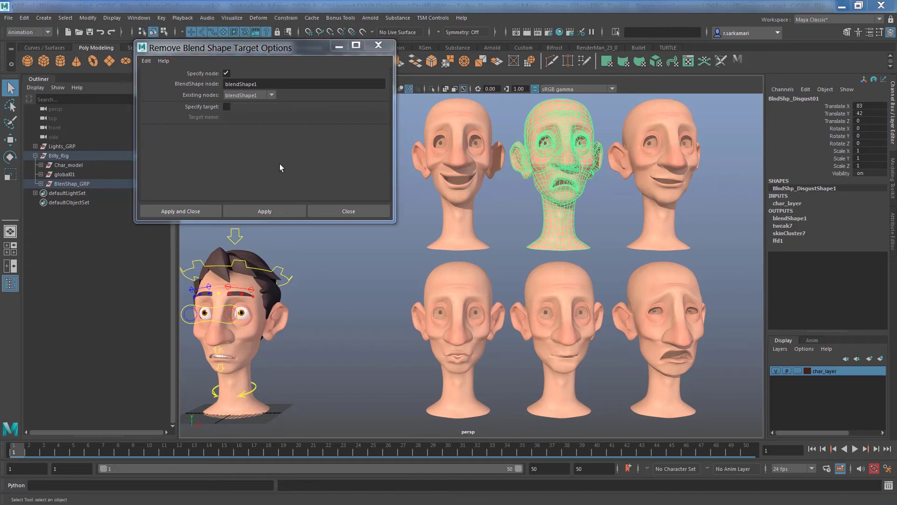
{"action": "left_click", "coordinate": [226, 106]}
{"action": "left_click", "coordinate": [232, 117]}
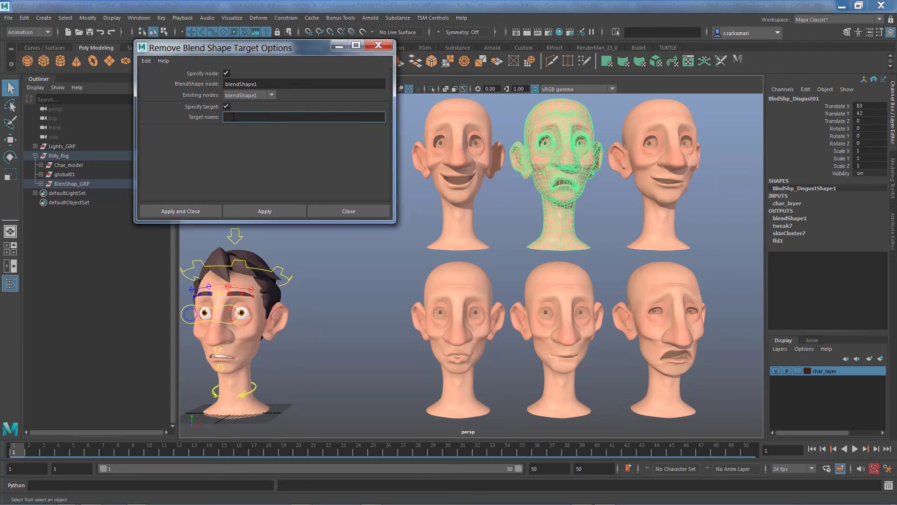
{"action": "type", "text": "BlndShp_Disgust01"}
{"action": "left_click", "coordinate": [166, 211]}
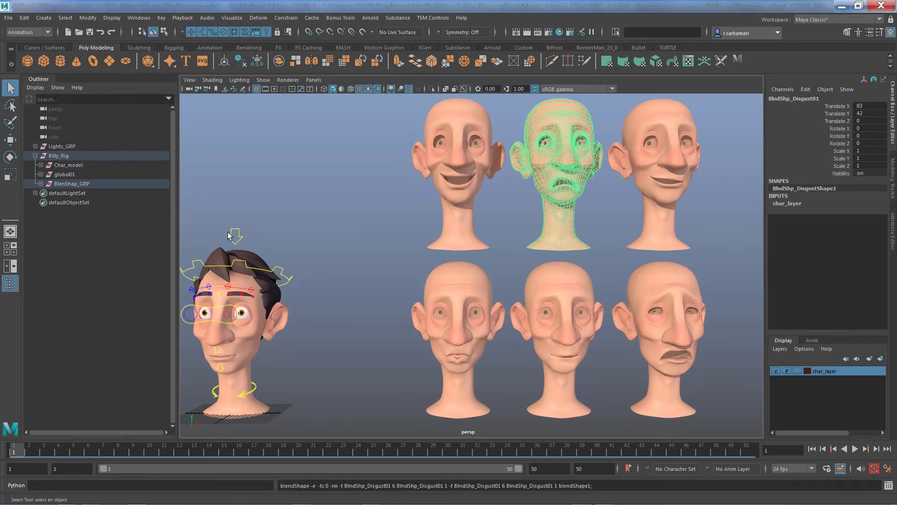
Step: Check the face mesh's blendShape1 shows five targets, then select the control above the head
{"action": "left_click", "coordinate": [280, 313]}
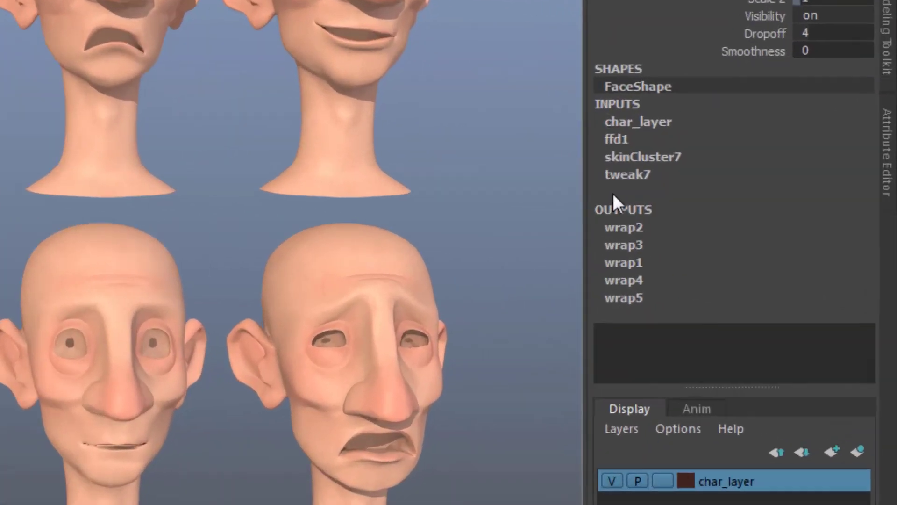
{"action": "left_click", "coordinate": [802, 248]}
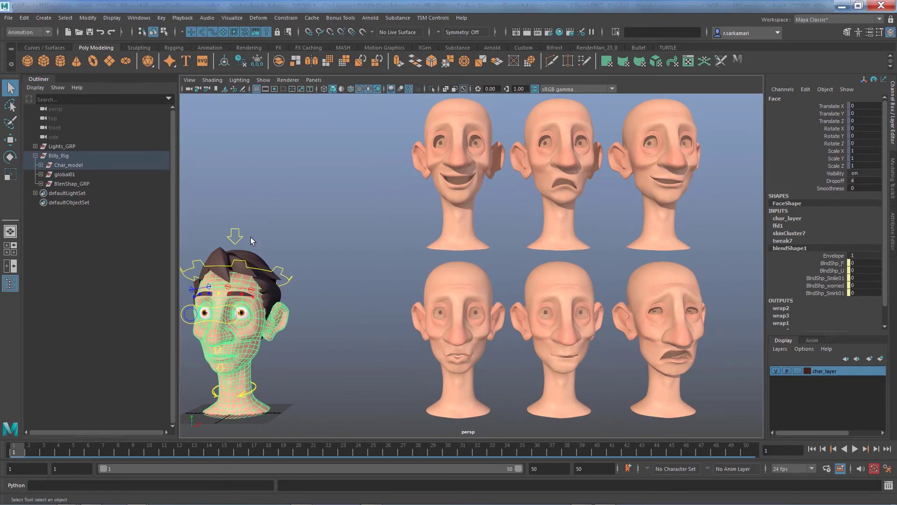
{"action": "left_click", "coordinate": [235, 235]}
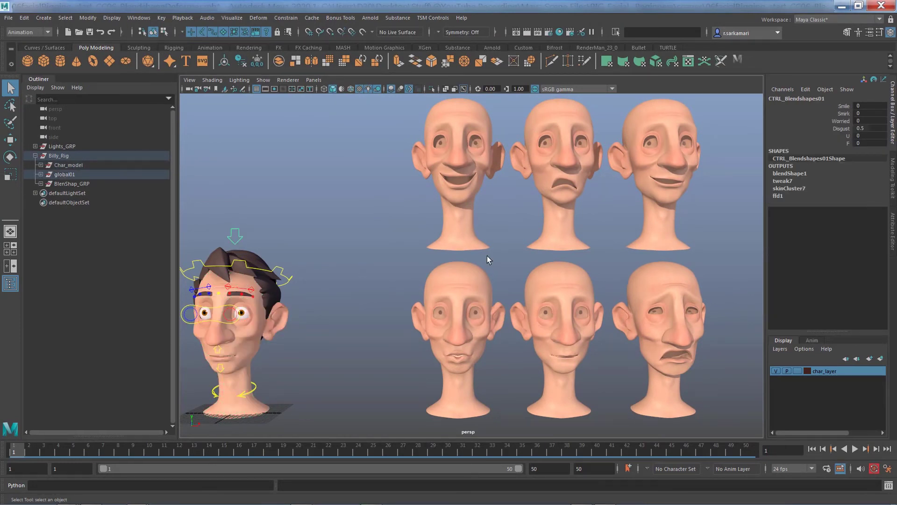
Step: Delete the Disgust channel from CTRL_Blendshapes01 with Edit > Delete Attributes
{"action": "left_click", "coordinate": [841, 132]}
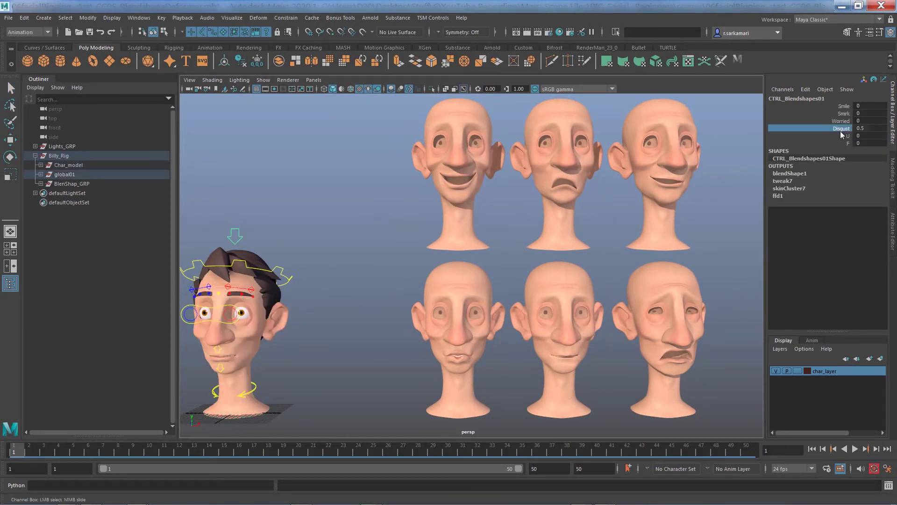
{"action": "left_click", "coordinate": [803, 90]}
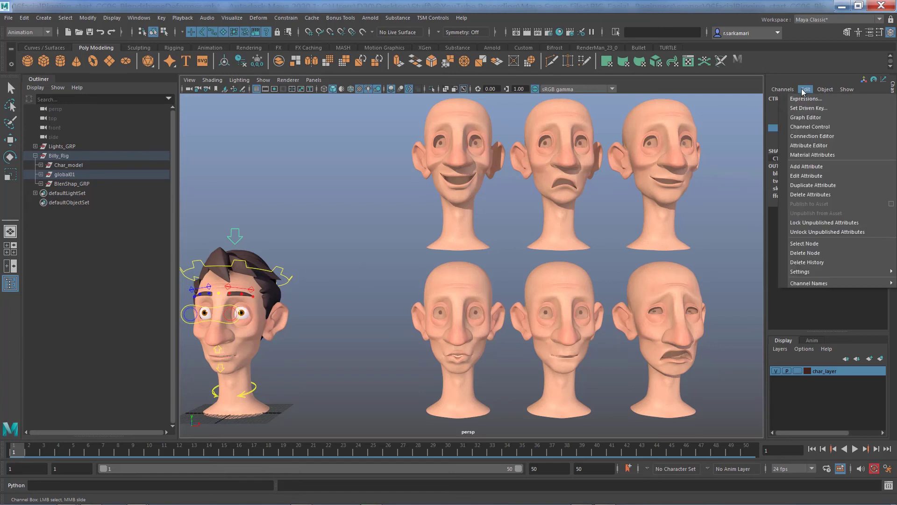
{"action": "left_click", "coordinate": [805, 195]}
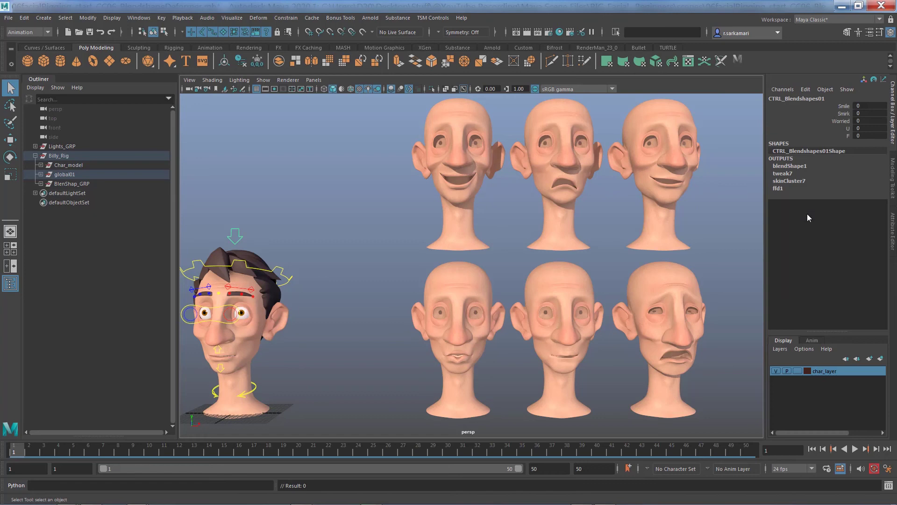
Step: Hide BlenShap_GRP with Ctrl+H and frame the rigged character's head
{"action": "left_click", "coordinate": [55, 184]}
{"action": "key", "text": "ctrl+h"}
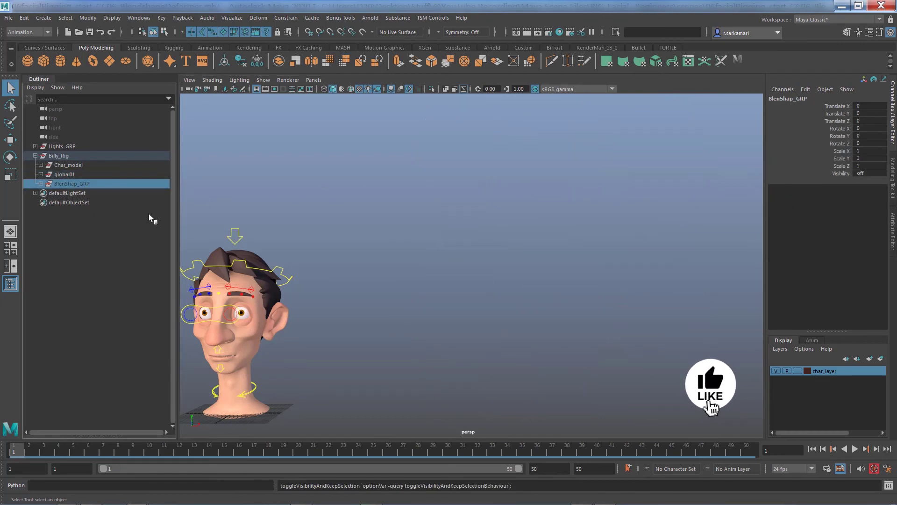
{"action": "middle_click_drag", "start_coordinate": [469, 358], "coordinate": [587, 285], "text": "alt"}
{"action": "key", "text": "a"}
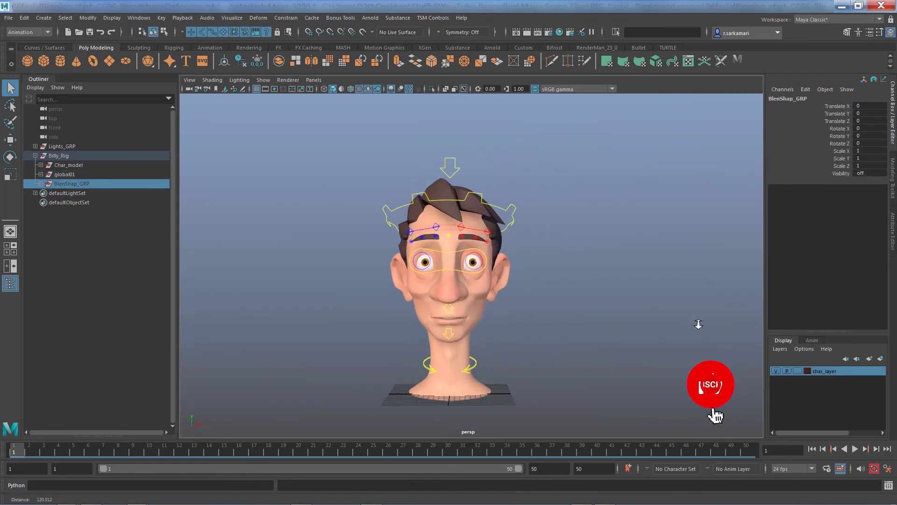